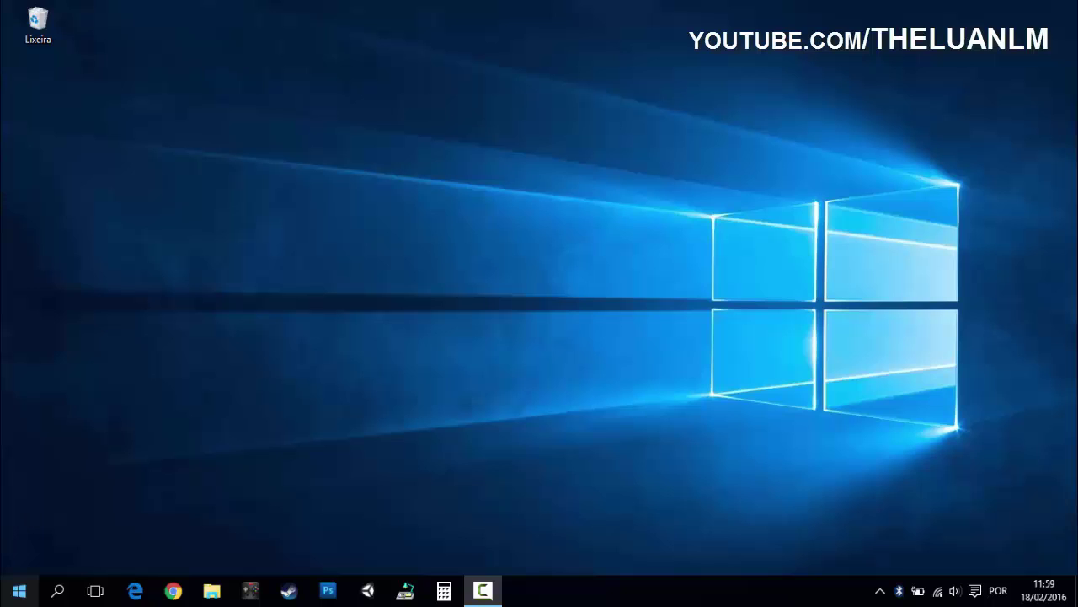
- Restart the computer from Windows 10 to reach the BIOS setup
click(21, 595)
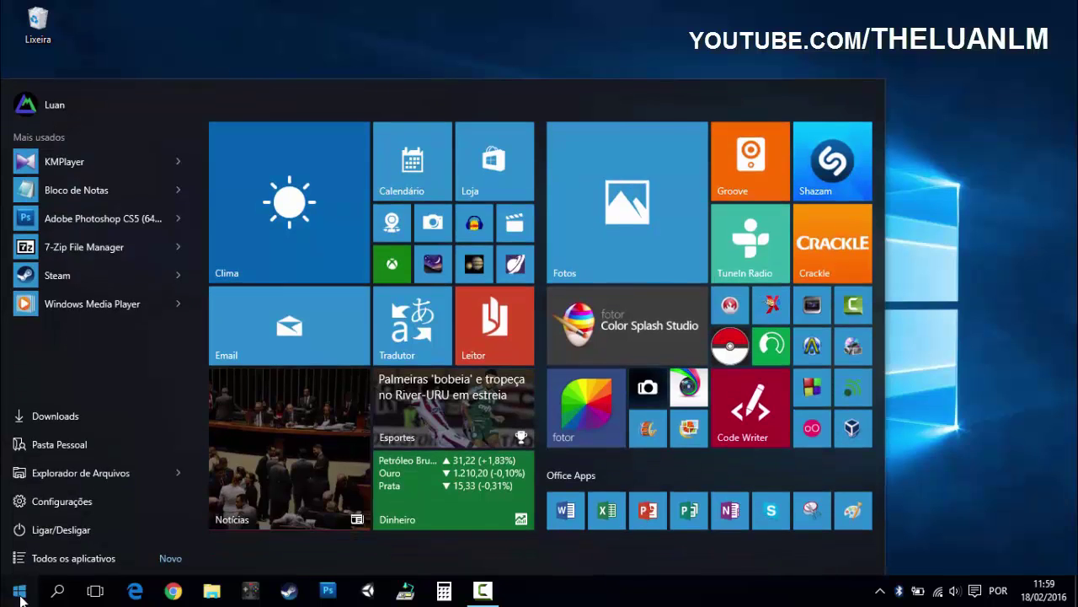
click(74, 533)
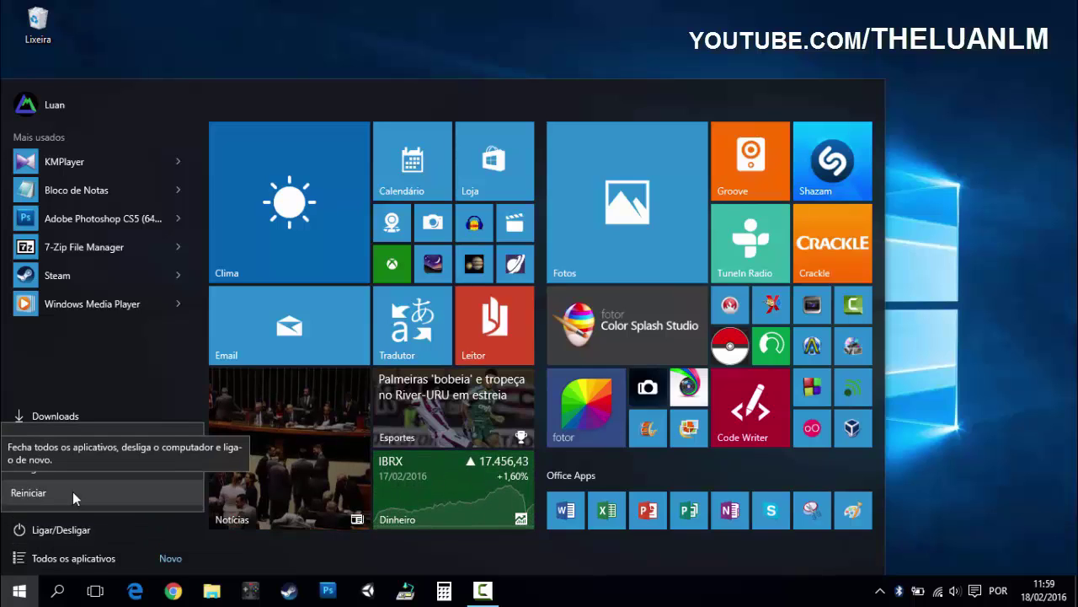
click(73, 493)
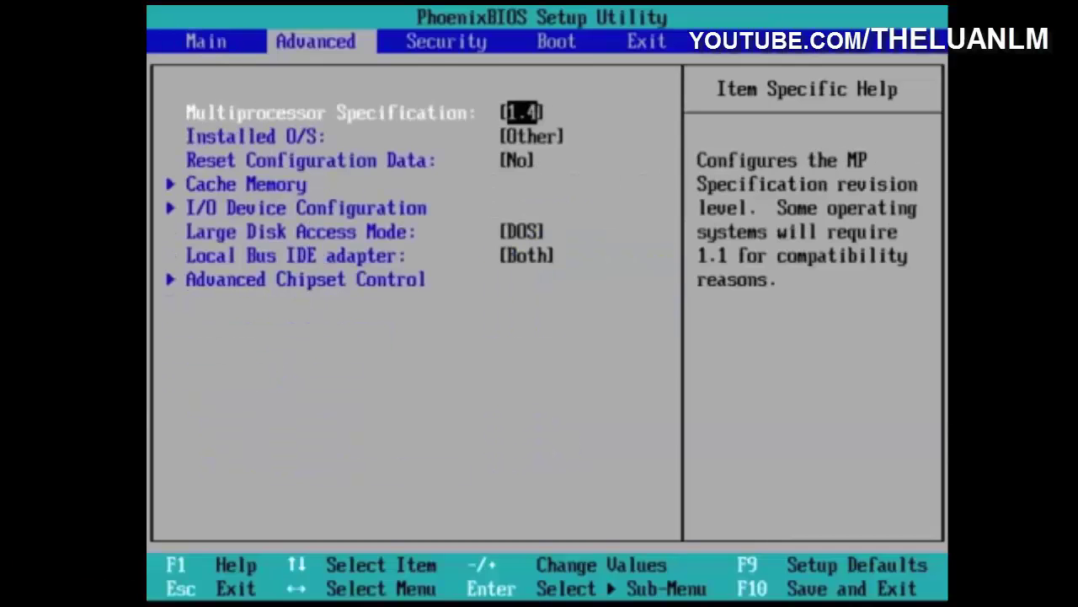
- Set the BIOS boot order to CD-ROM Drive first, Hard Drive second and Removable Devices third
key(Right)
key(Right)
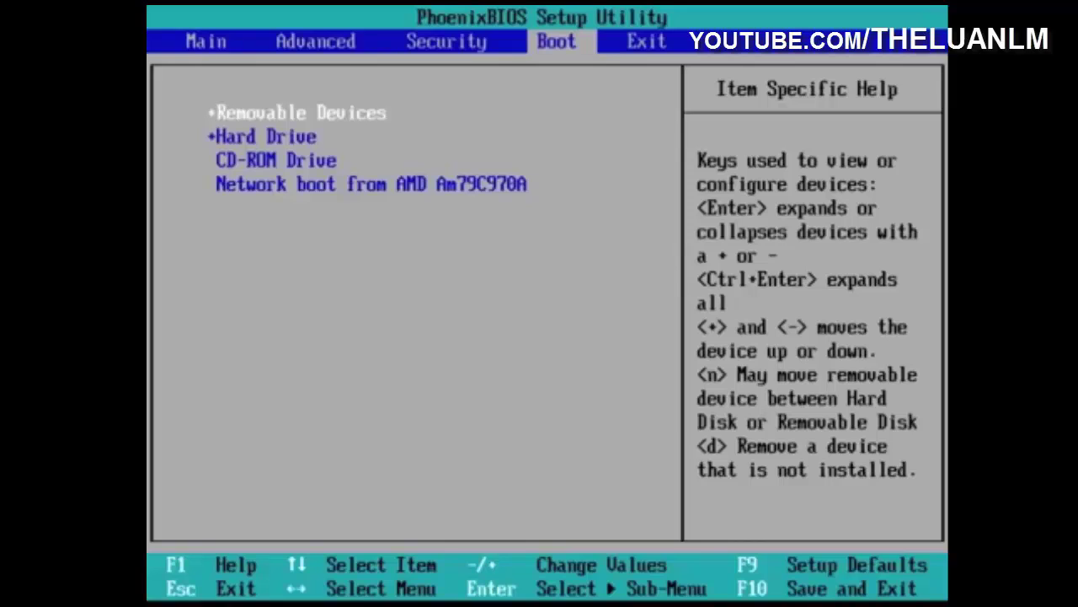
key(minus)
key(minus)
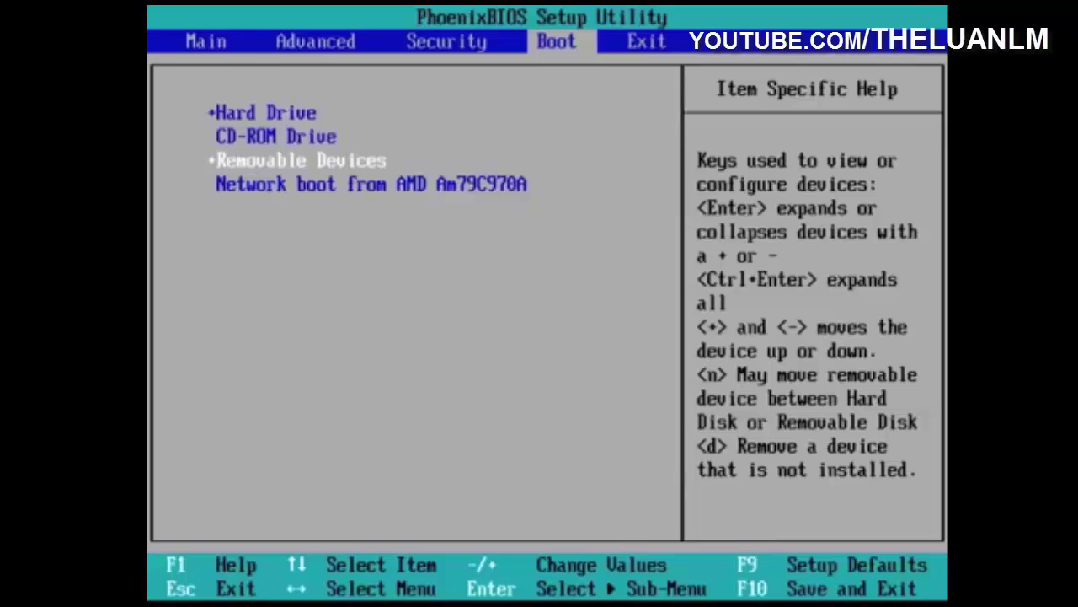
key(Up)
key(Up)
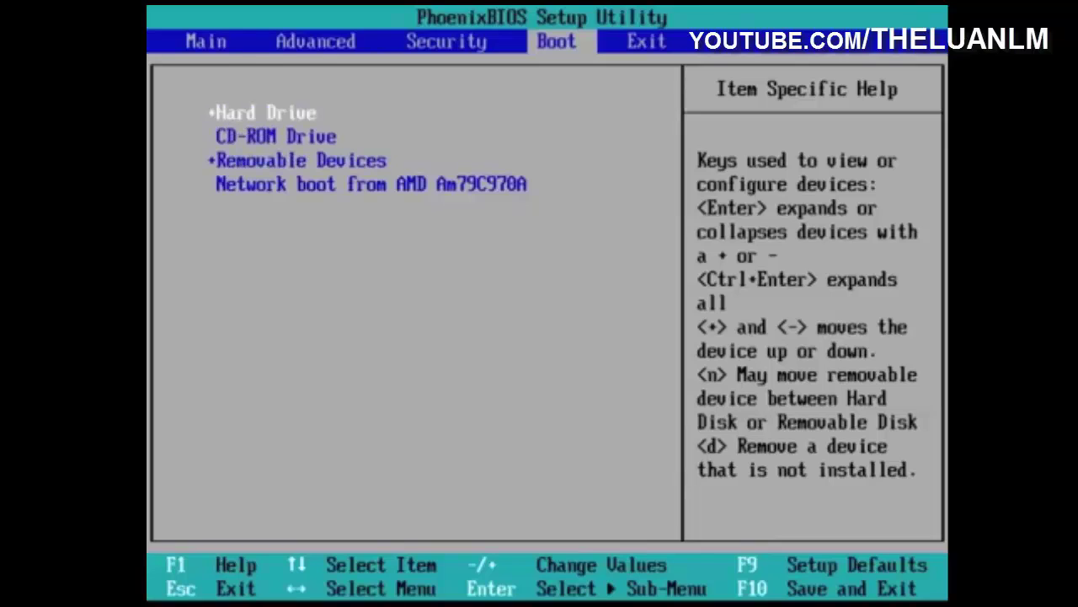
key(minus)
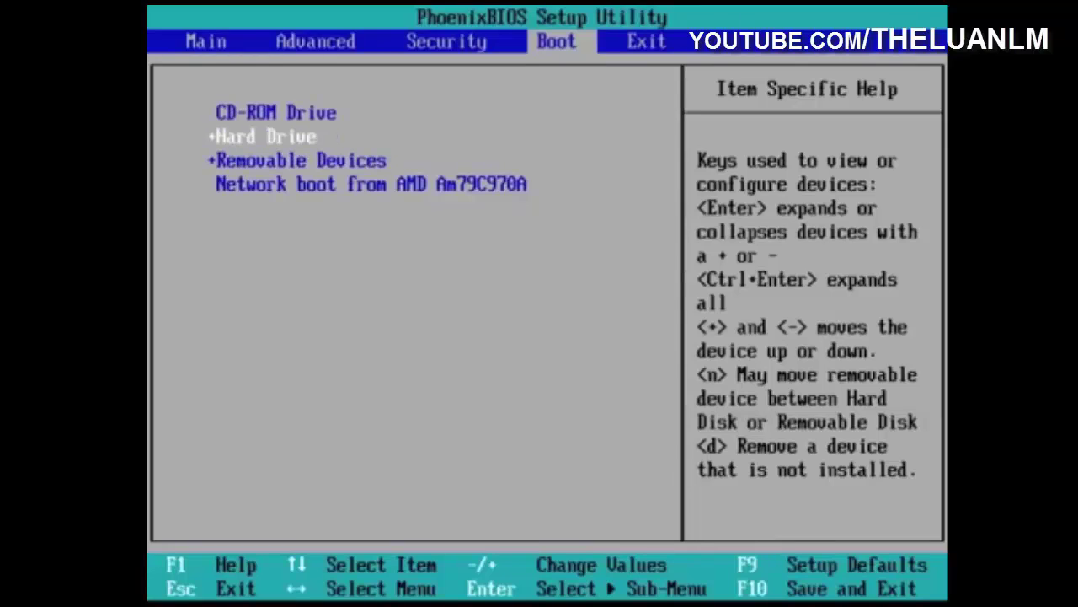
key(Up)
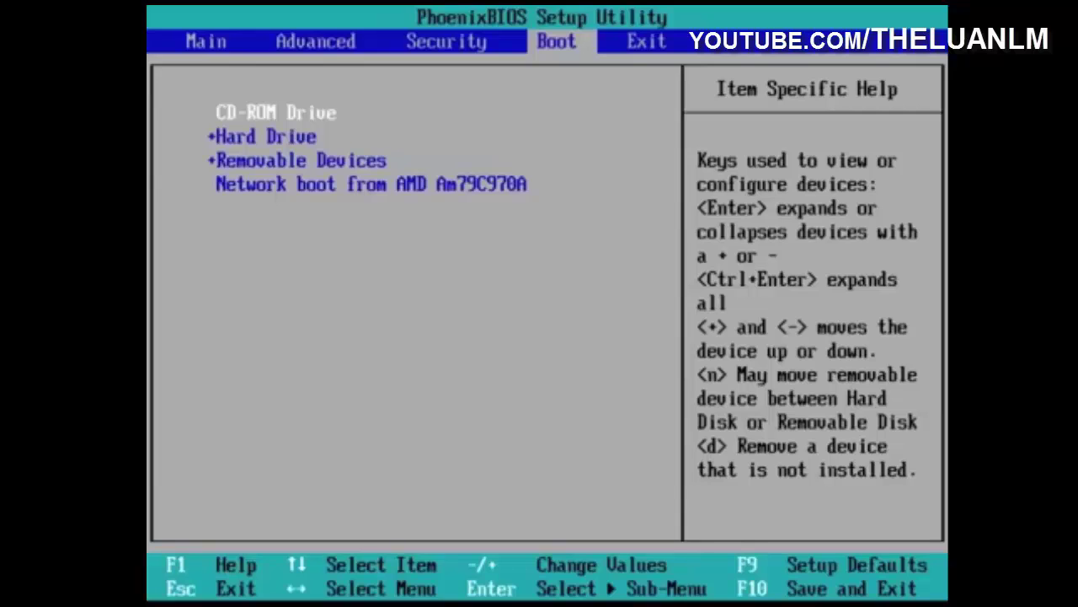
- Save the BIOS configuration changes without leaving the setup utility
key(Right)
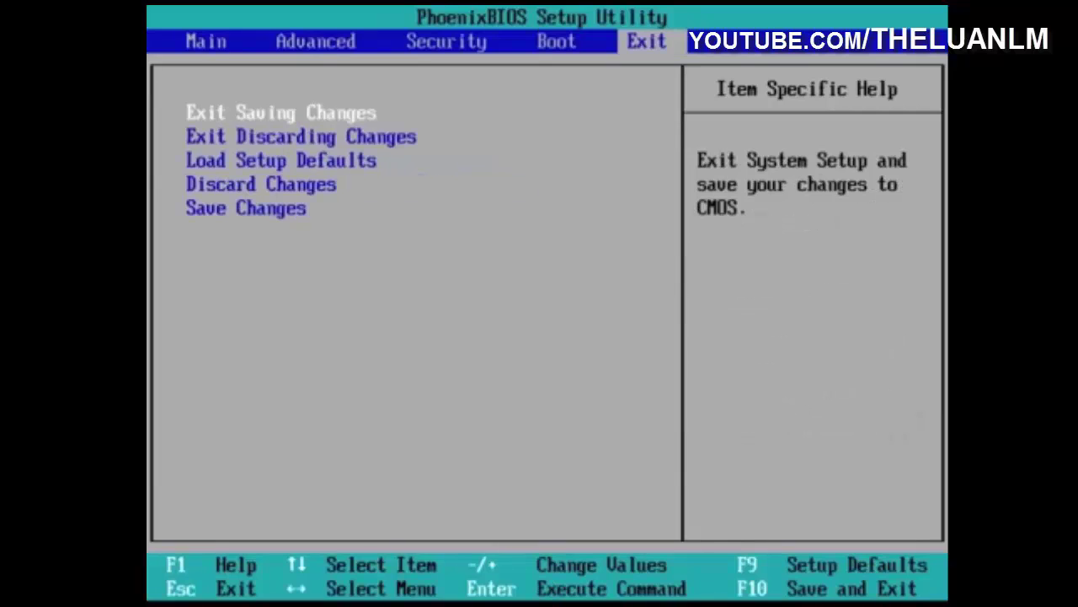
key(Down)
key(Down)
key(Down)
key(Down)
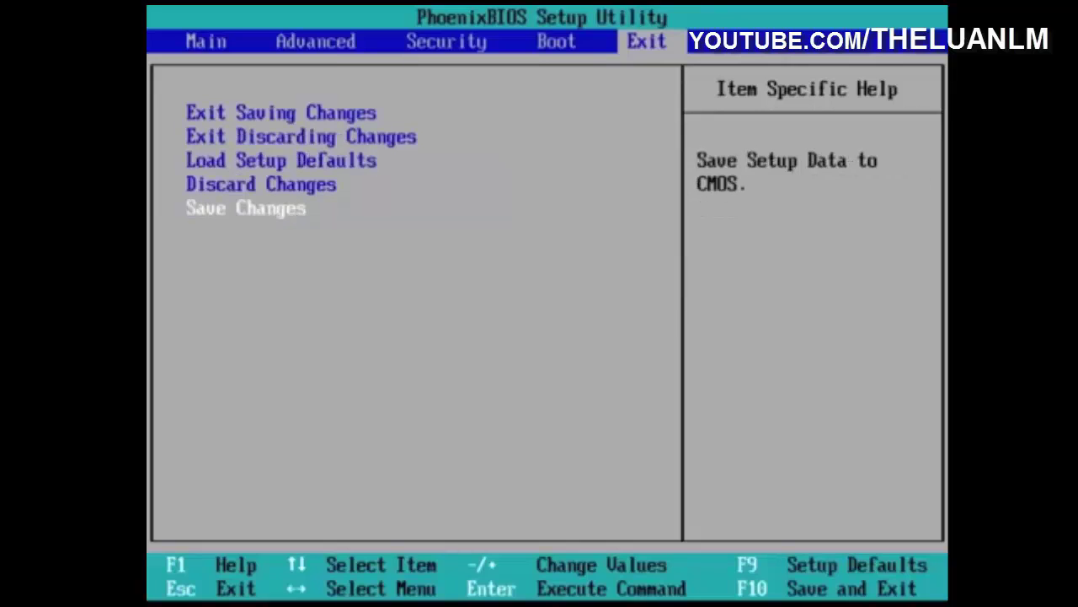
key(Return)
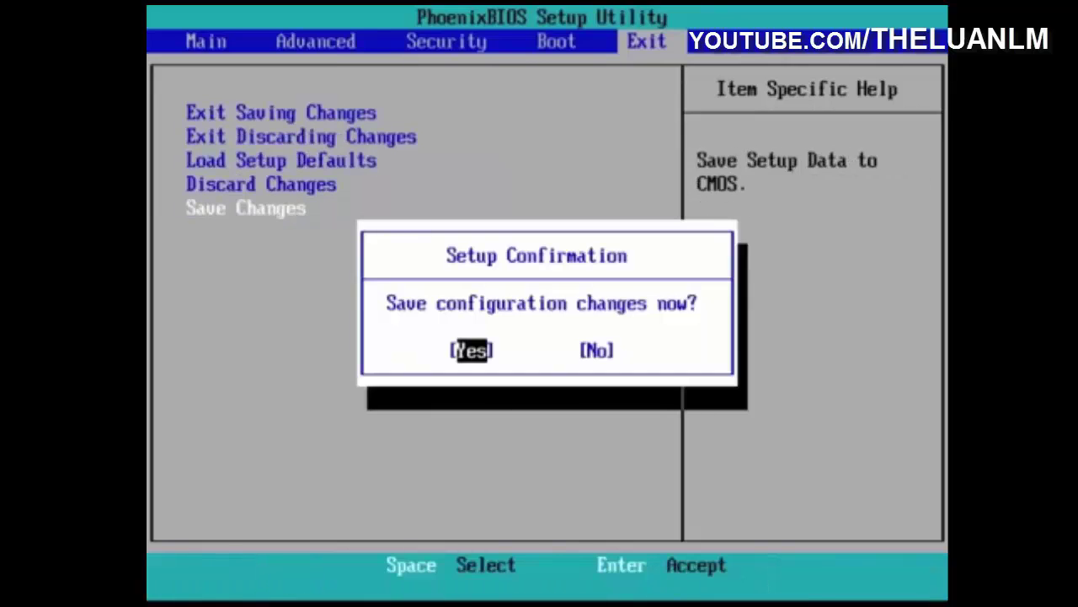
key(Return)
- Exit the BIOS setup saving changes and boot the computer from the CD or DVD
key(Up)
key(Up)
key(Up)
key(Up)
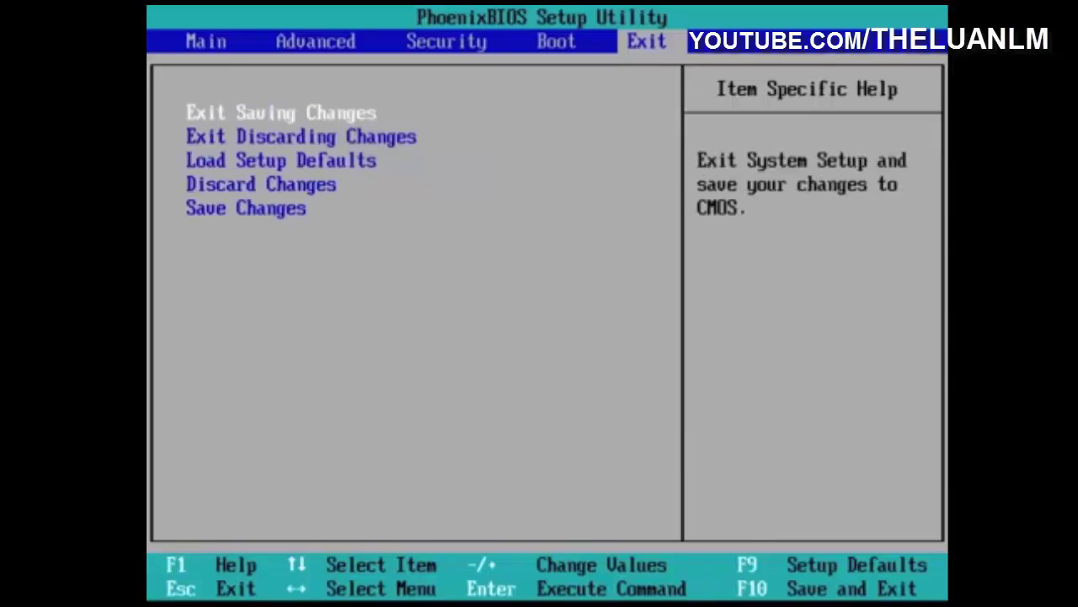
key(Return)
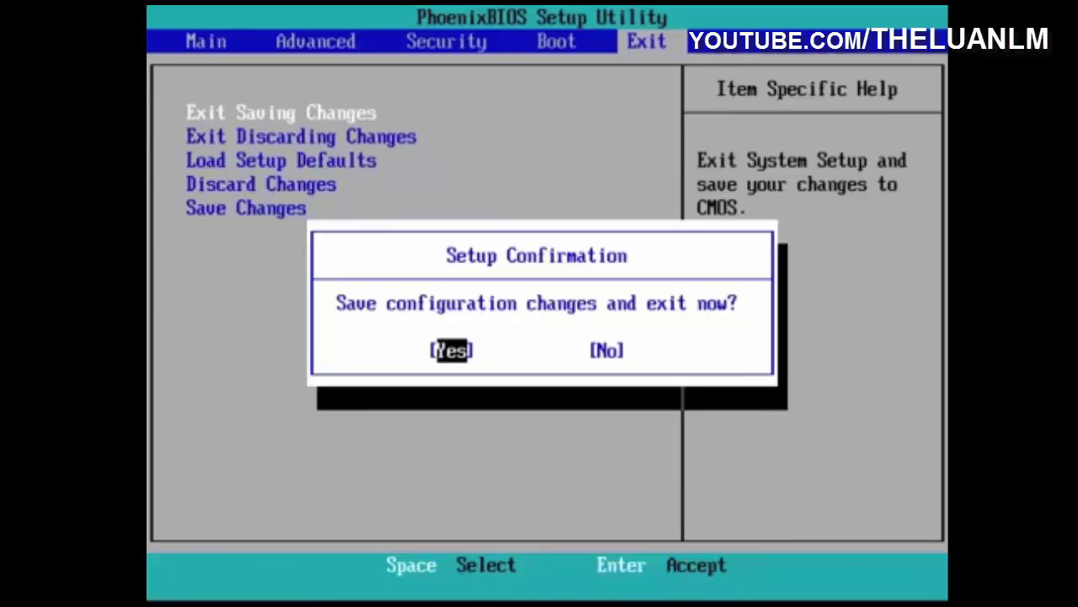
key(Return)
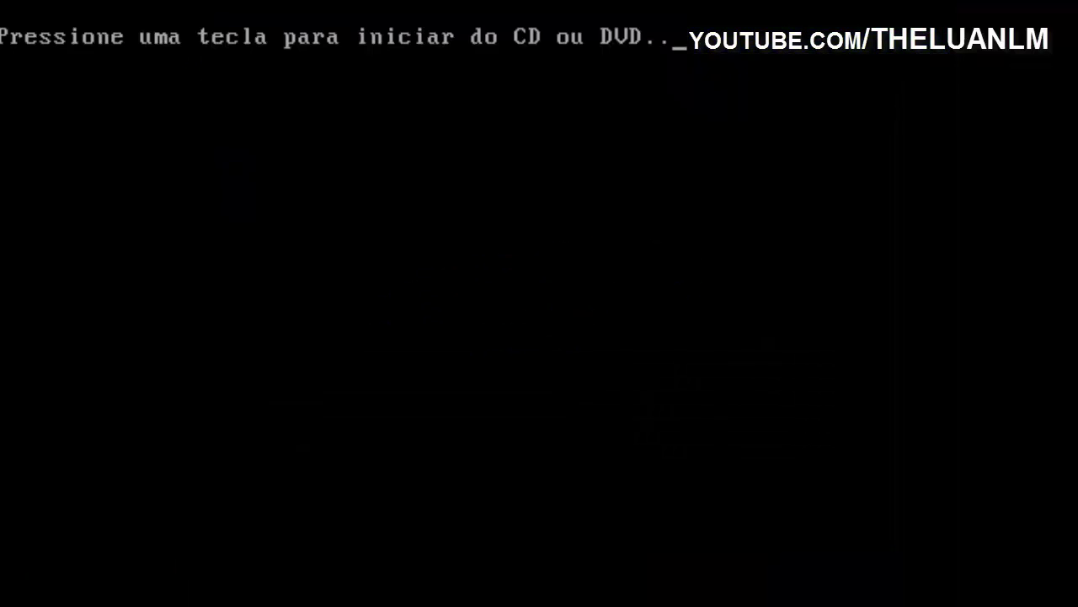
key(Return)
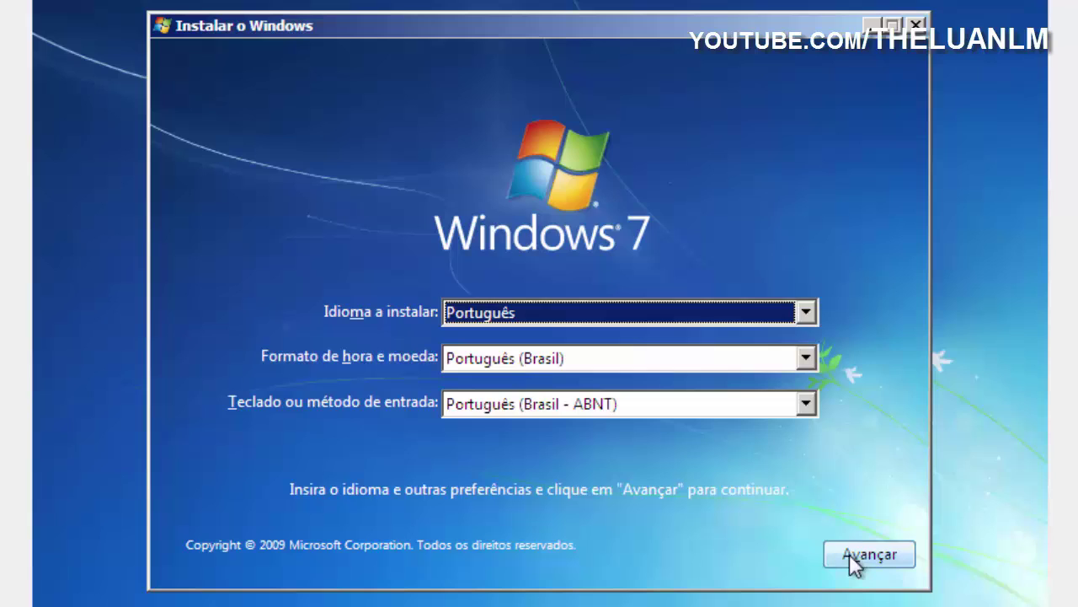
- Start the Windows 7 installation with the preset Portuguese (Brazil) language settings and accept the licence terms
click(850, 554)
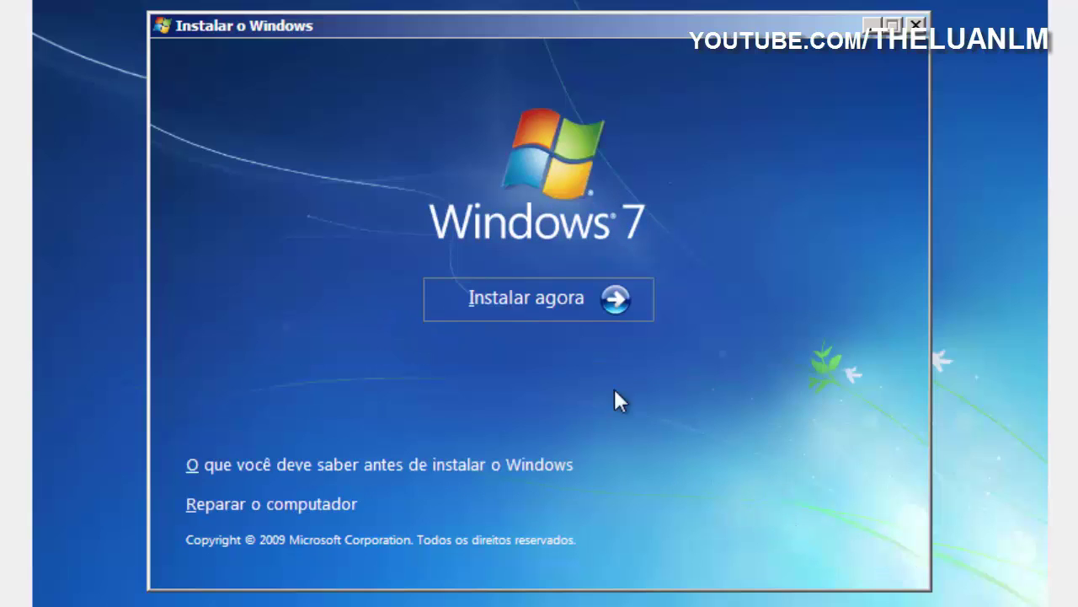
click(554, 303)
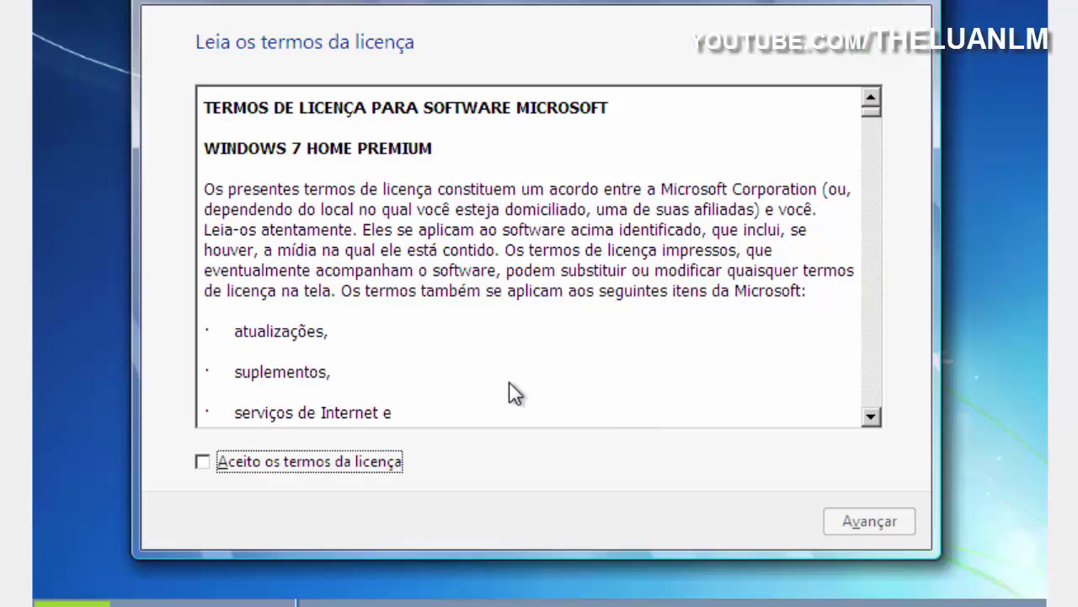
click(202, 462)
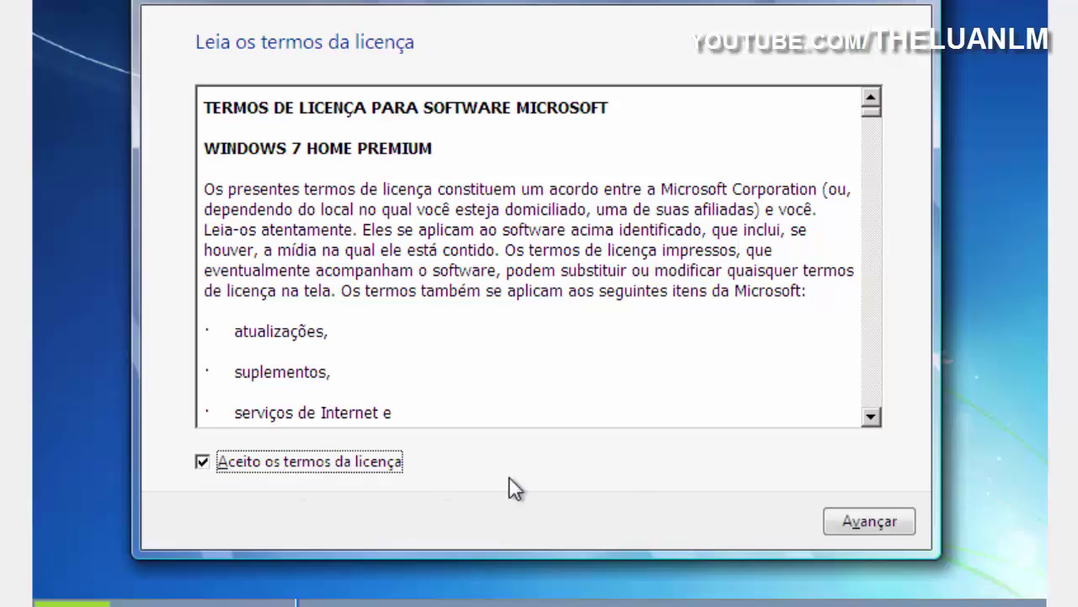
click(886, 525)
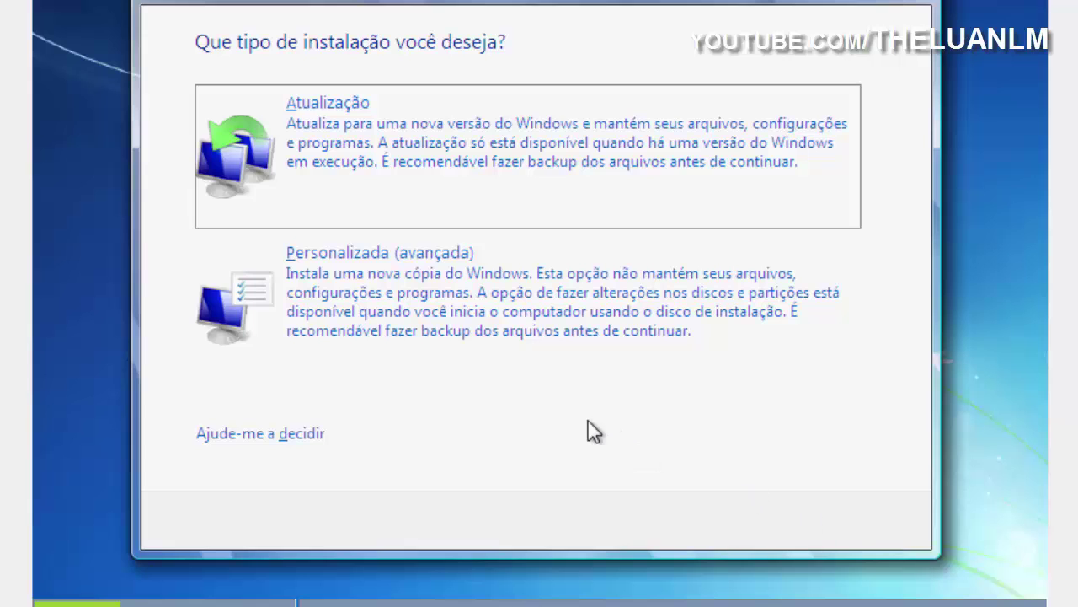
- Choose the custom (advanced) installation and format Disco 0 Partição 2
click(477, 331)
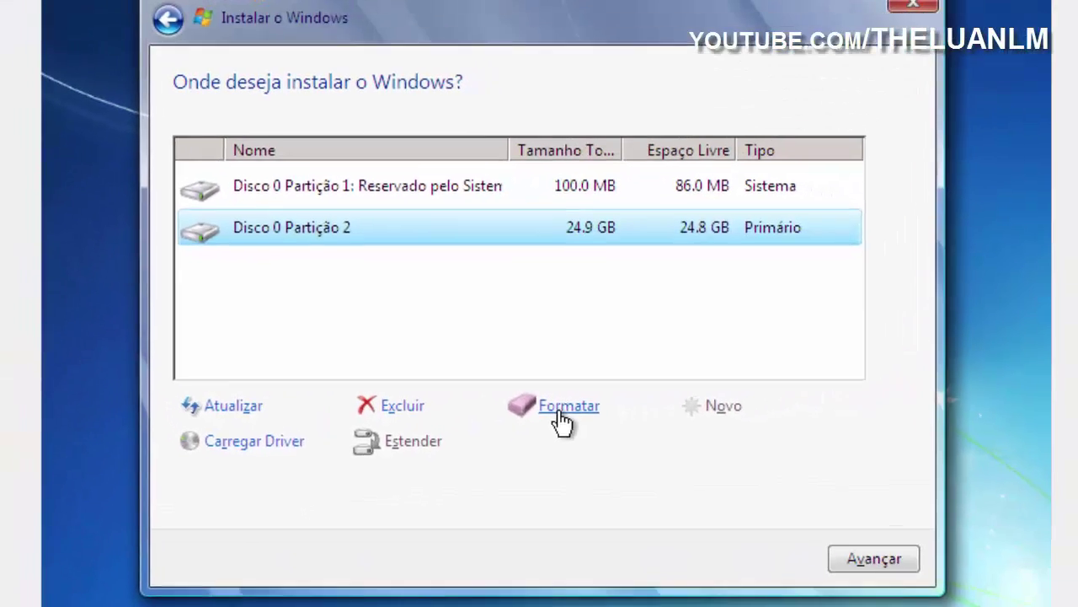
click(714, 261)
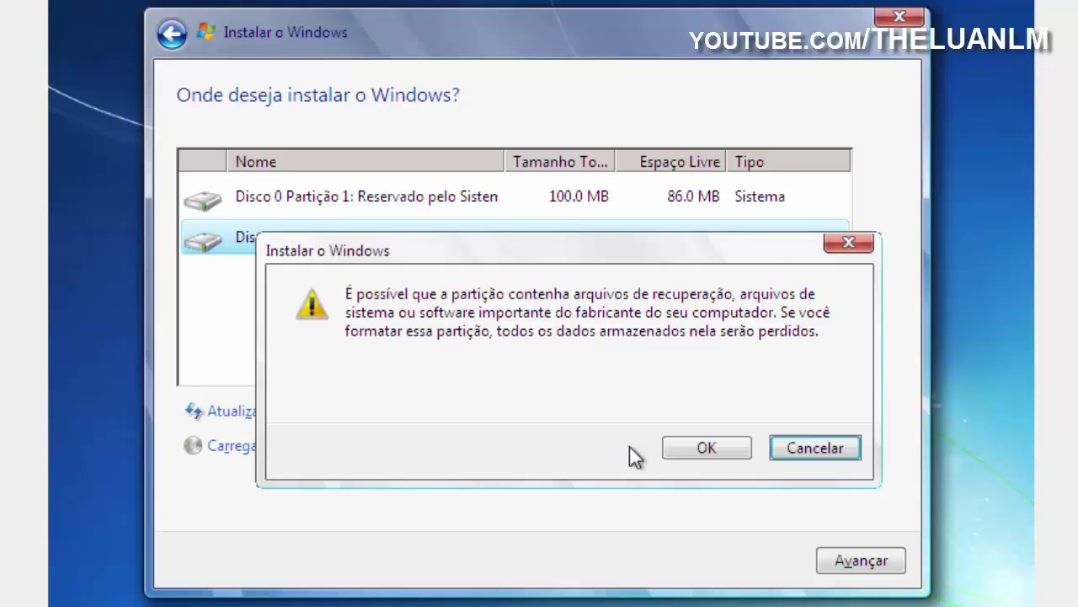
click(688, 448)
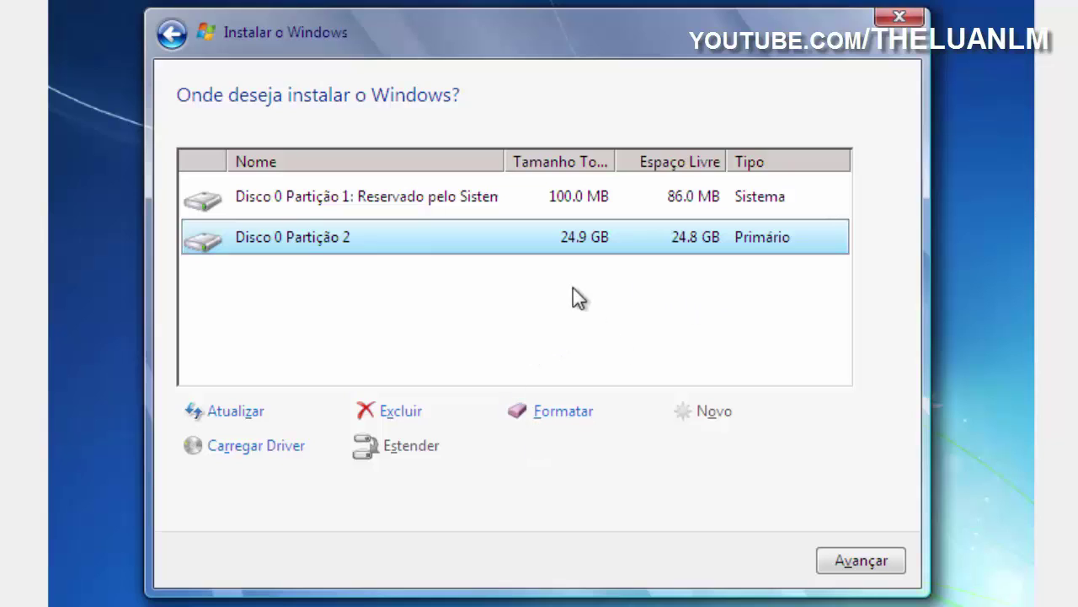
- Install Windows on Disco 0 Partição 2 and continue past the CD/DVD boot prompt after the restart
click(845, 576)
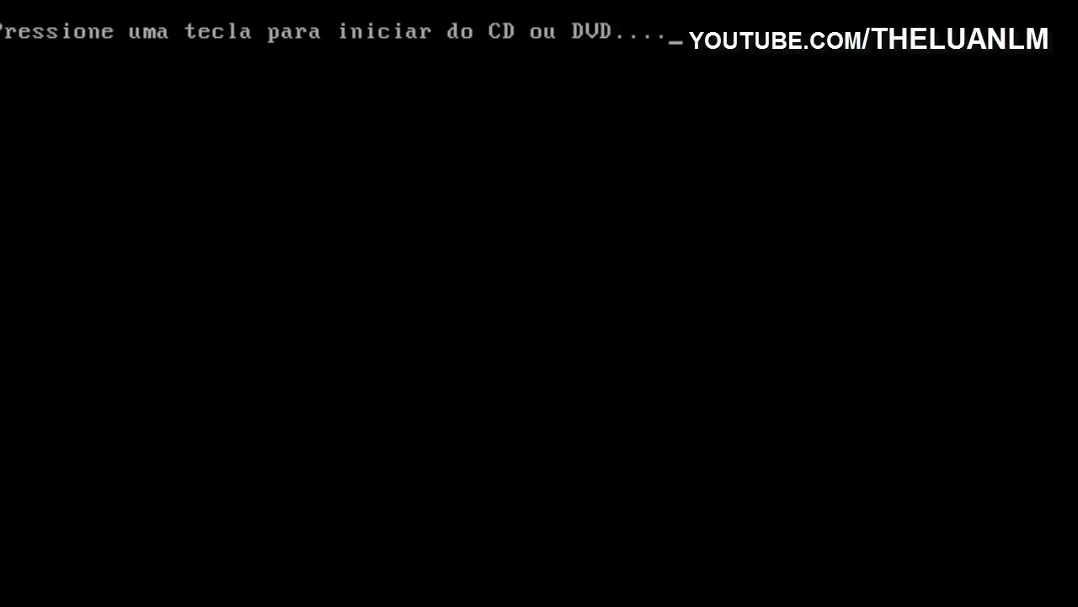
key(Return)
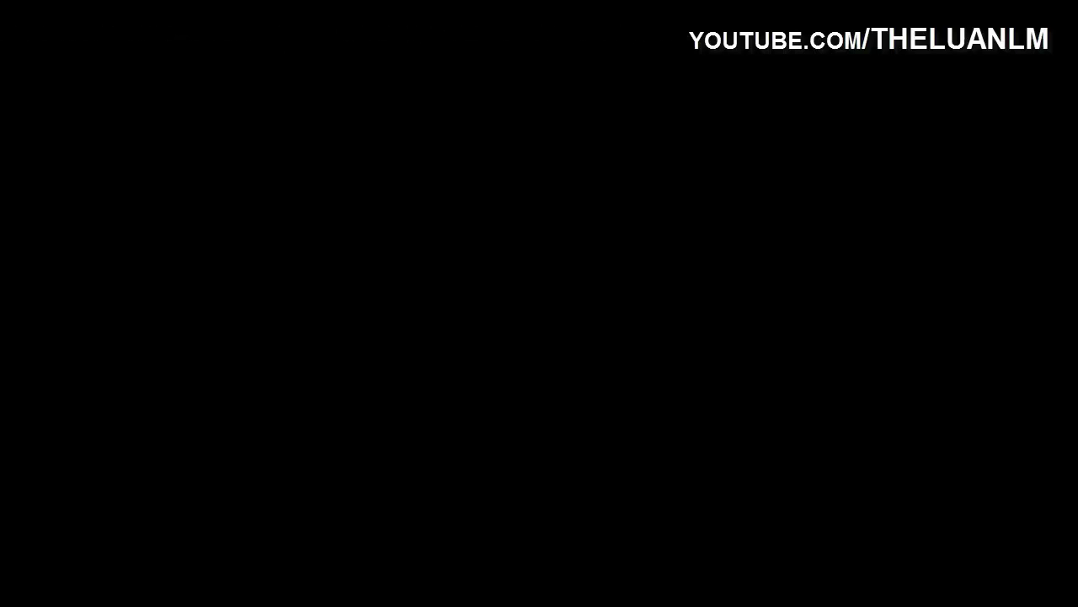